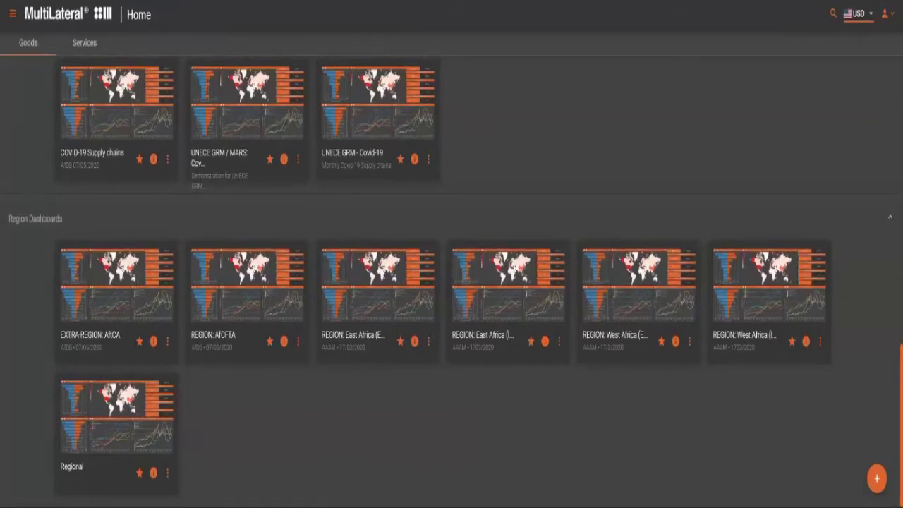
Step: Open the UNECE GRM / MARS Covid-19 dashboard from the Supply Chain Dashboards section
scroll(634, 395, "up", 2)
scroll(635, 409, "down", 2)
scroll(564, 432, "up", 1)
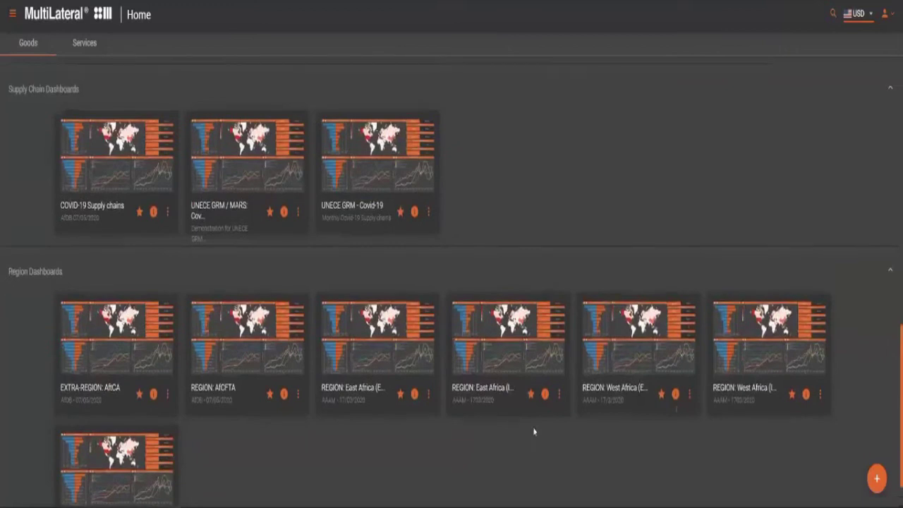
scroll(534, 431, "up", 2)
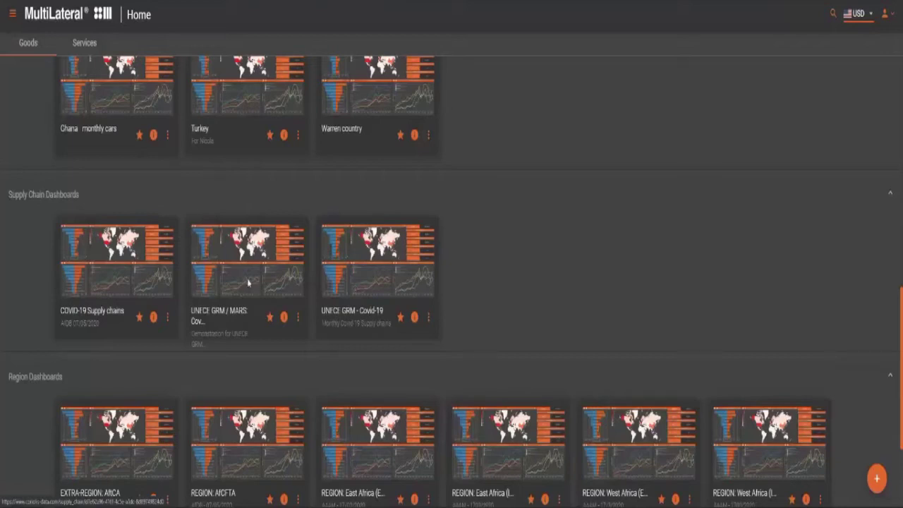
left_click(248, 282)
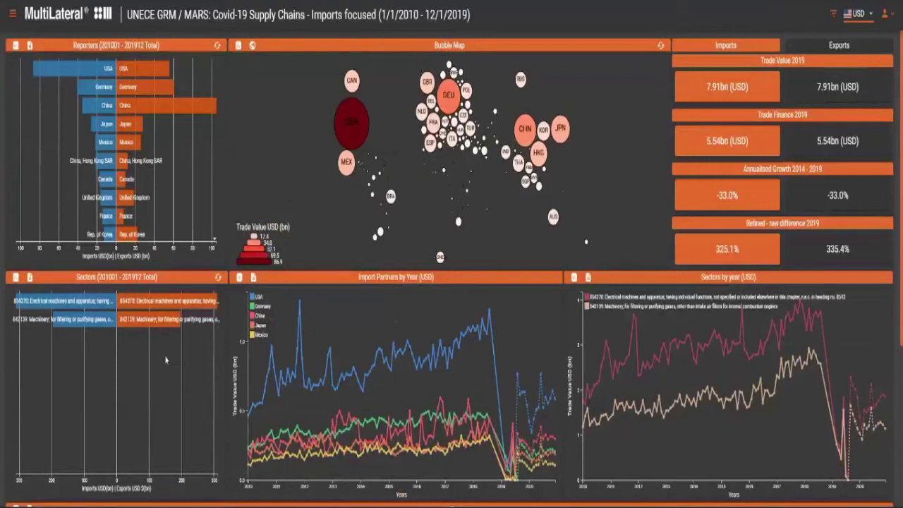
Step: Inspect the sector and reporter bars for imports and switch the dashboard's focus to Exports
mouse_move(132, 304)
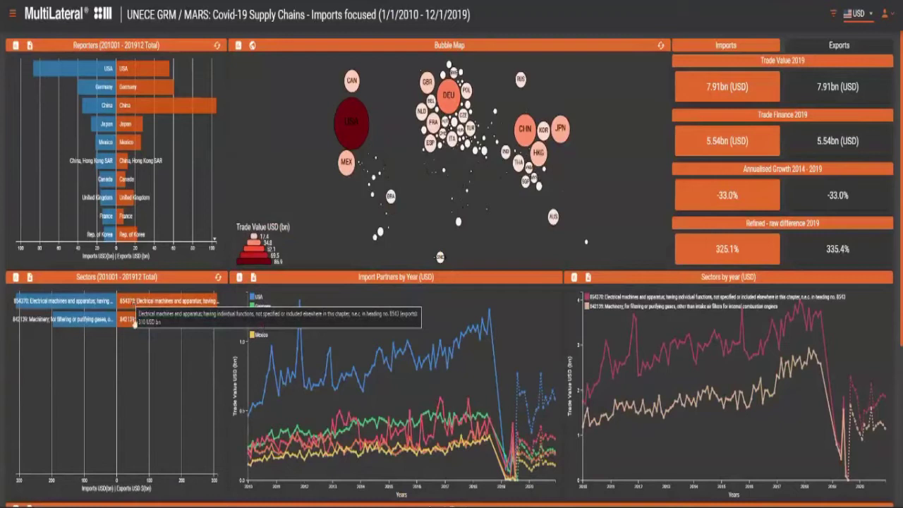
mouse_move(132, 325)
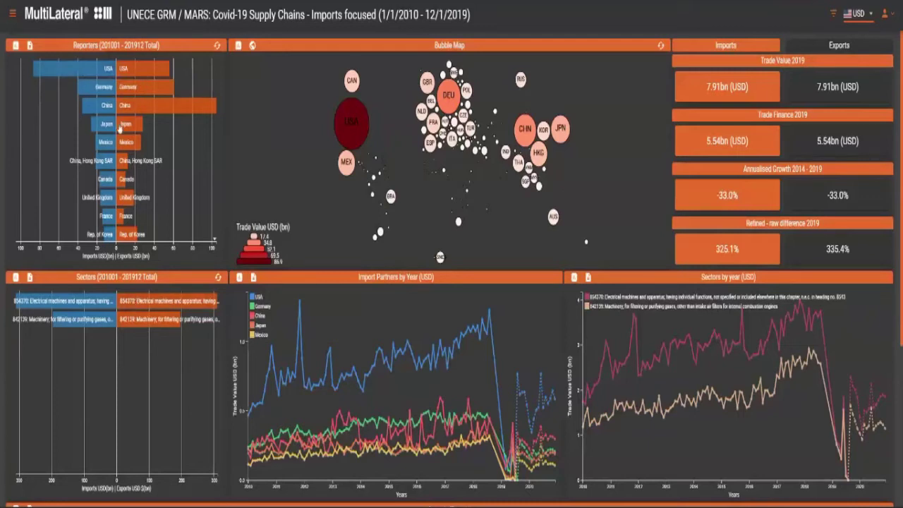
mouse_move(94, 88)
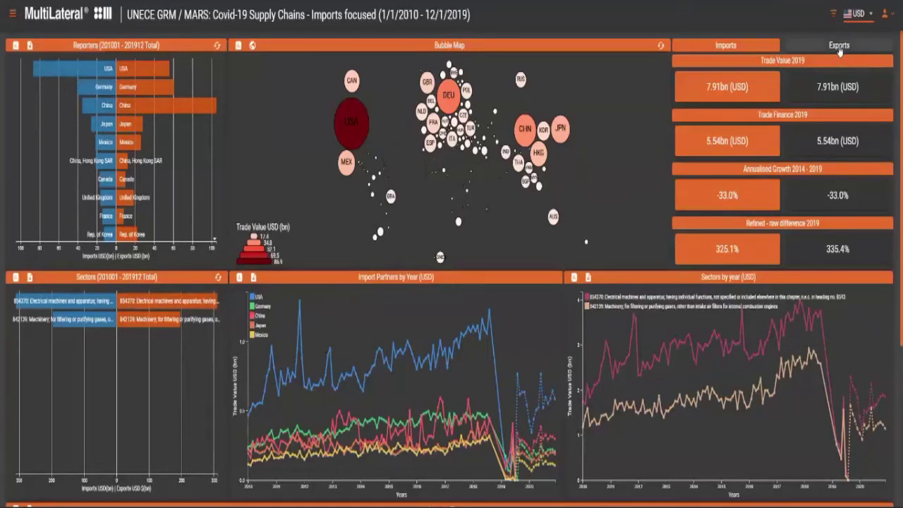
left_click(839, 46)
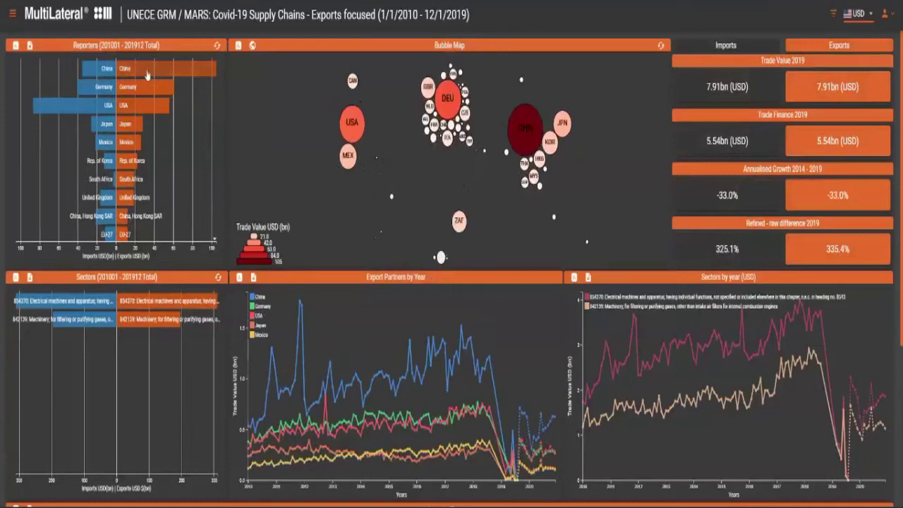
Step: Check the export values of China and the USA in the Reporters chart and toggle the Bubble Map's display type
mouse_move(147, 75)
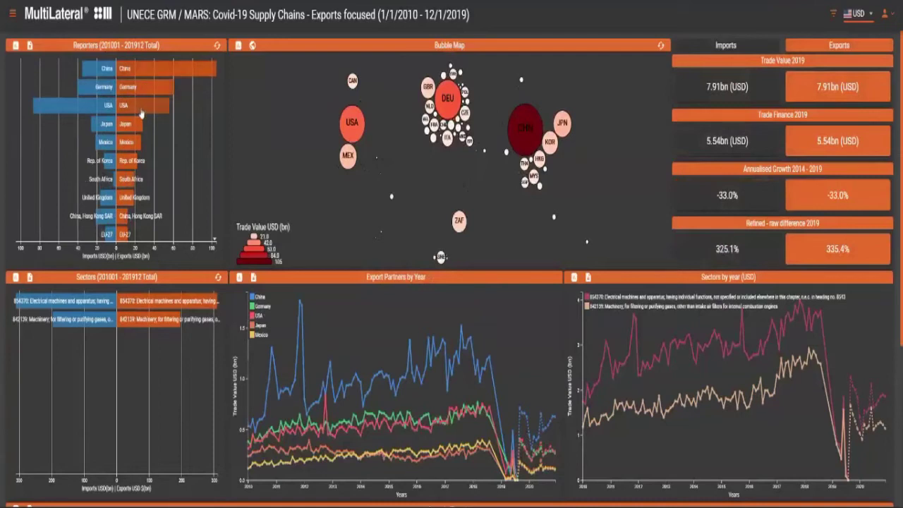
mouse_move(141, 113)
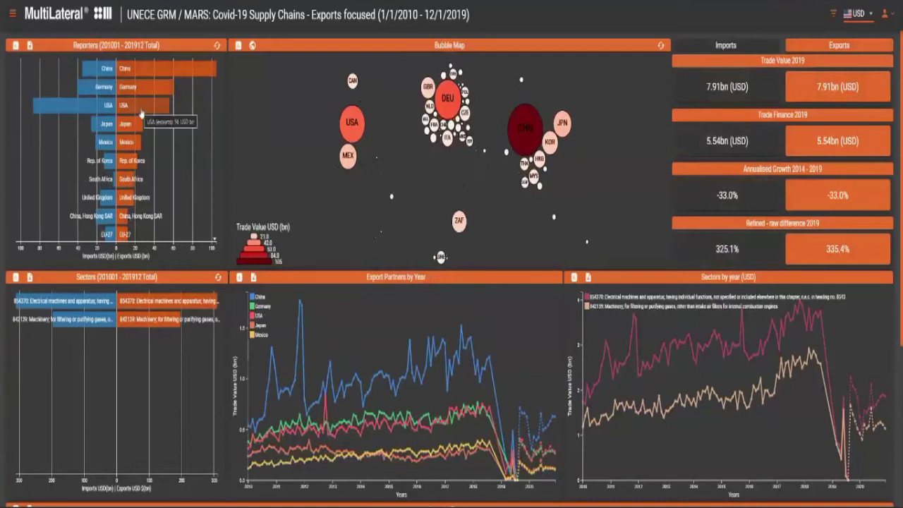
left_click(251, 47)
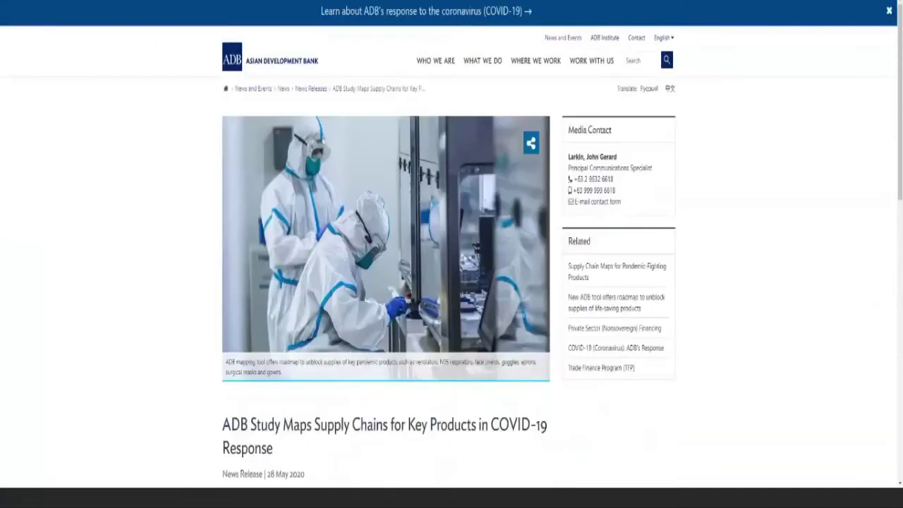
Step: On ADB's Supply Chain Maps site, show the locations of companies supplying ventilator components
scroll(137, 230, "down", 4)
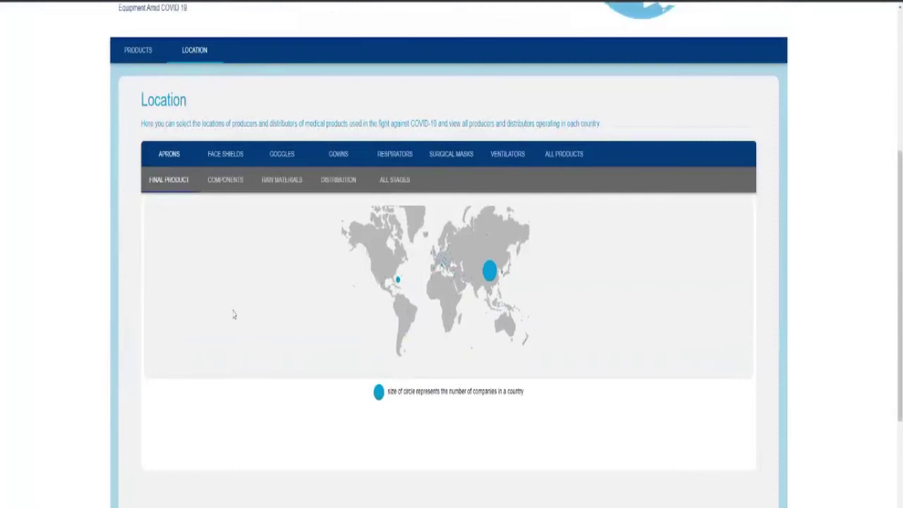
left_click(508, 153)
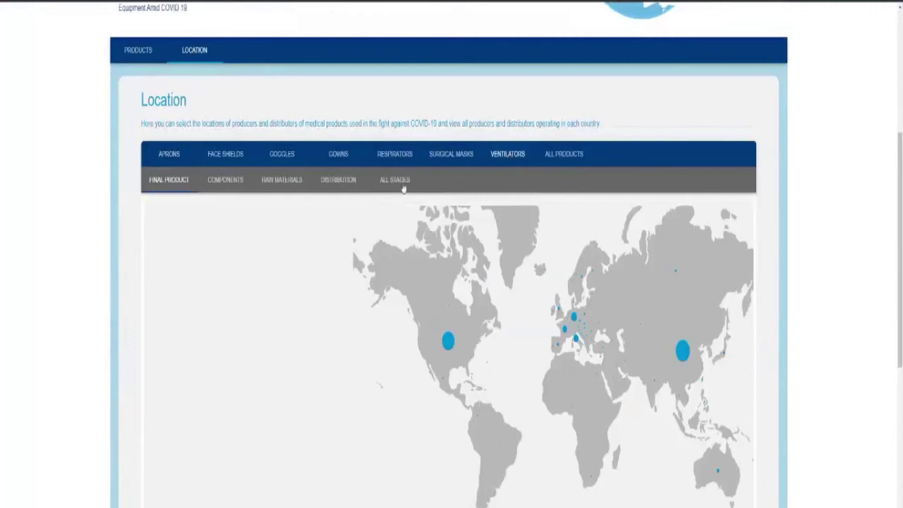
left_click(231, 182)
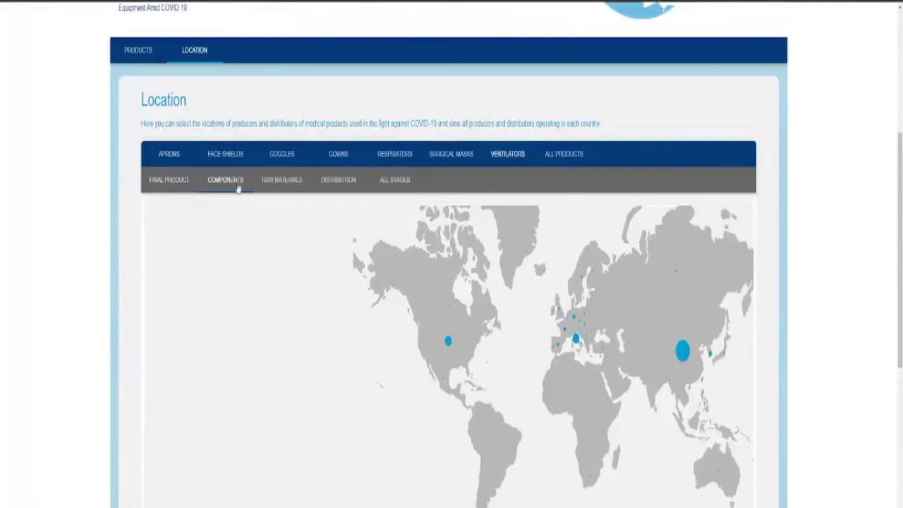
scroll(239, 190, "up", 1)
scroll(240, 197, "down", 1)
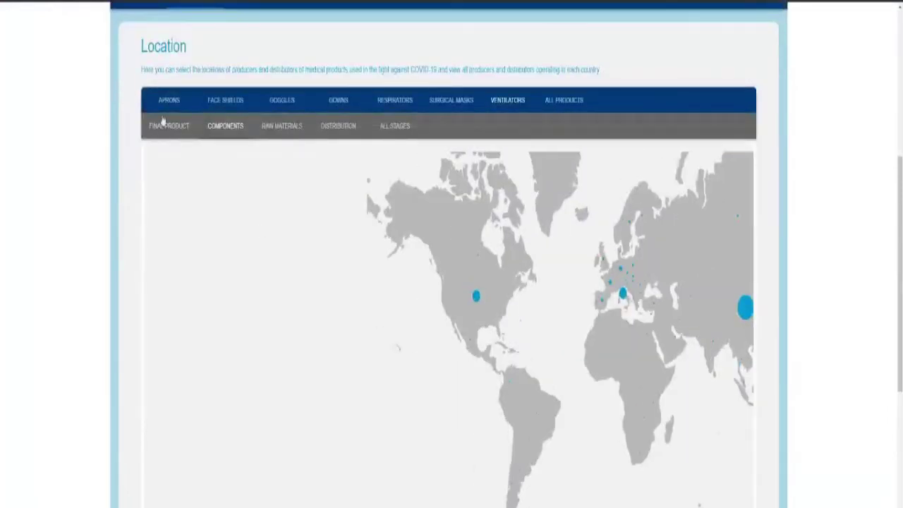
Step: Go to the Products view and show the raw materials and the components of ventilators
scroll(162, 121, "up", 3)
left_click(139, 156)
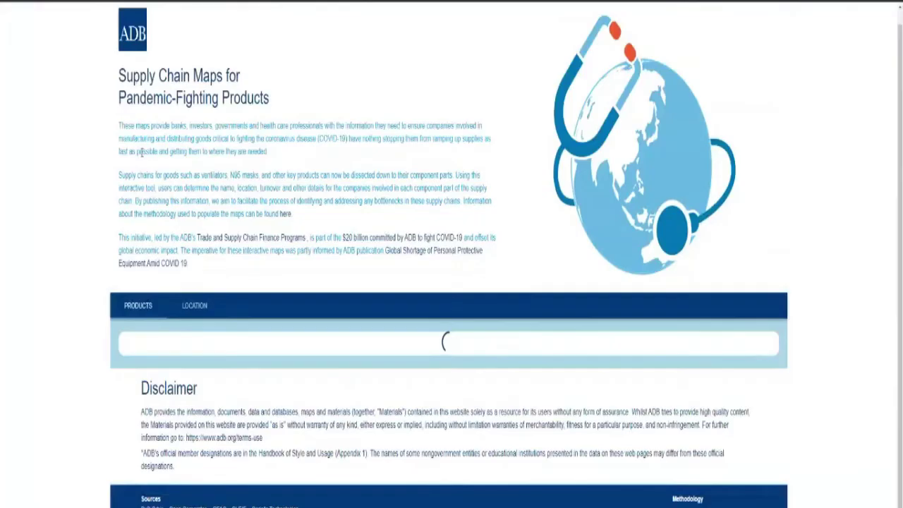
scroll(198, 195, "down", 4)
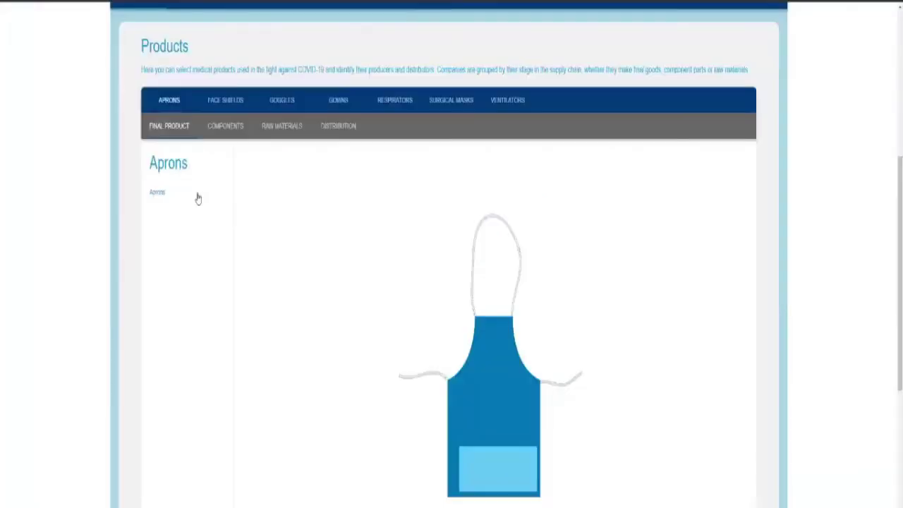
left_click(506, 101)
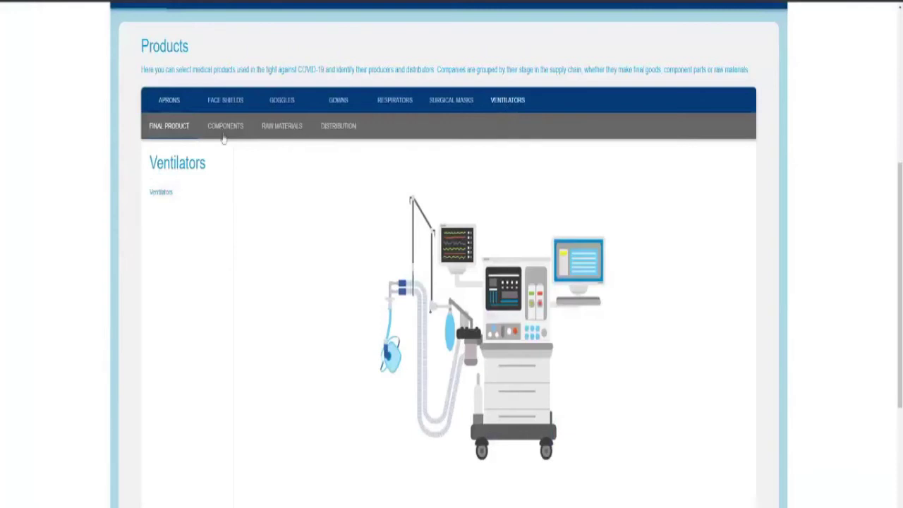
left_click(283, 127)
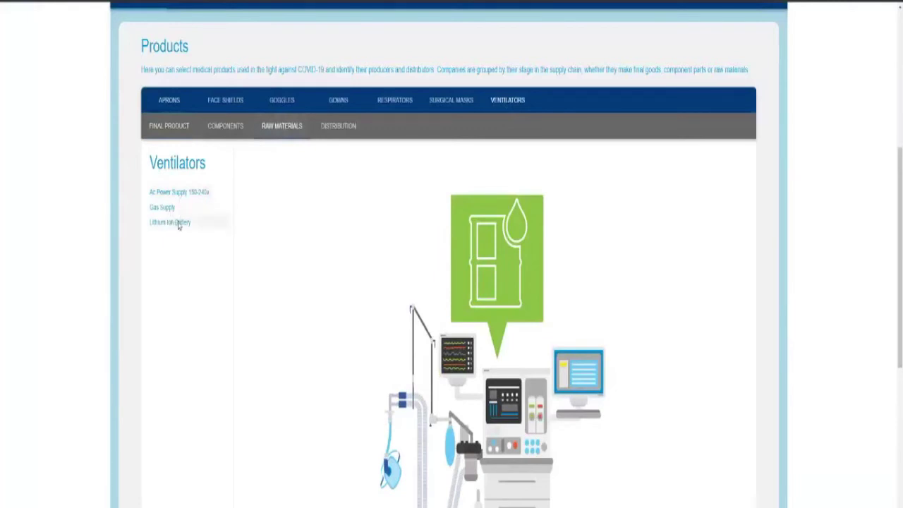
left_click(224, 125)
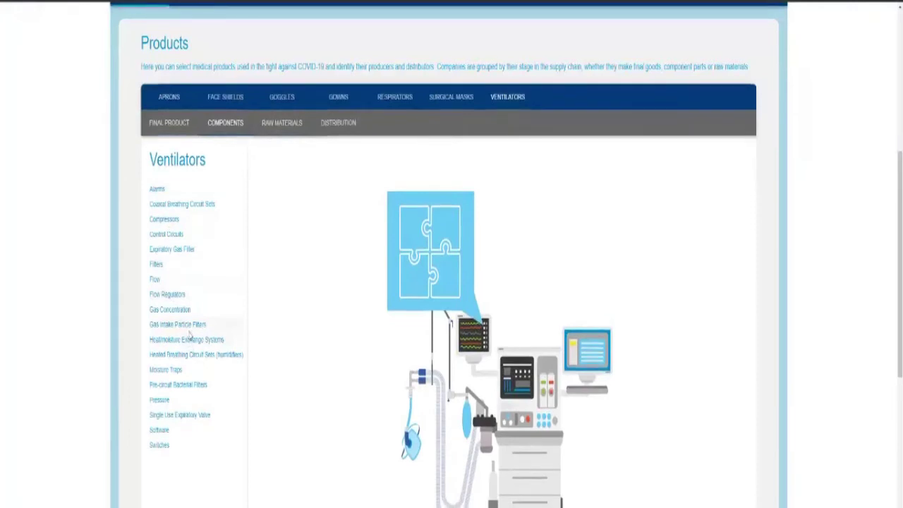
Step: Read through the full list of ventilator components and the accompanying illustration
scroll(176, 289, "down", 3)
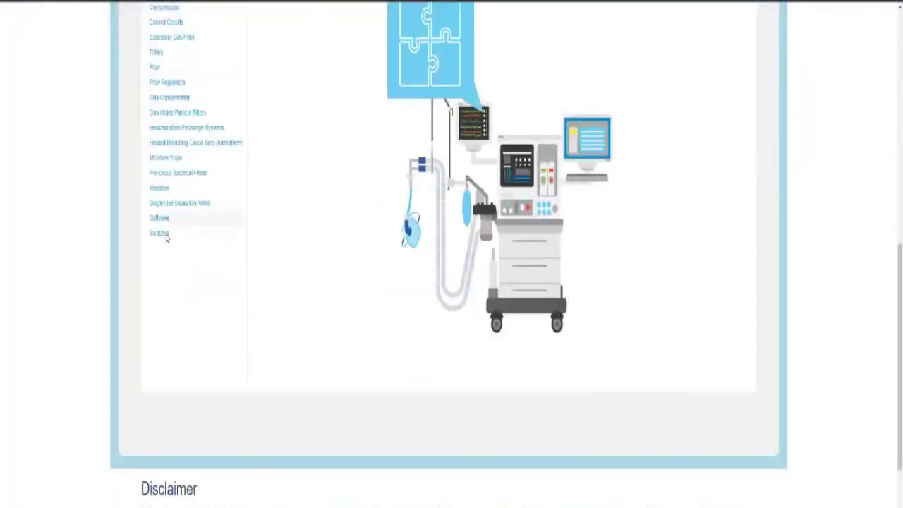
scroll(209, 199, "up", 1)
scroll(189, 223, "up", 1)
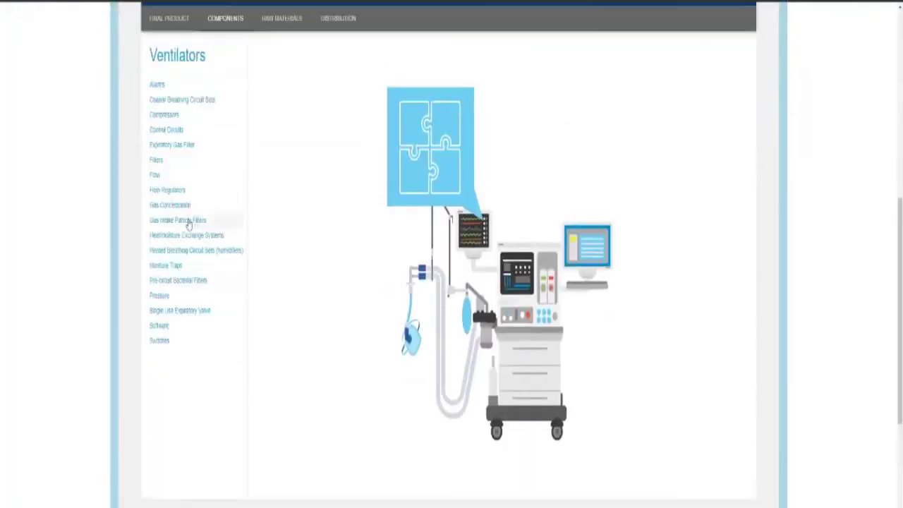
scroll(189, 223, "up", 2)
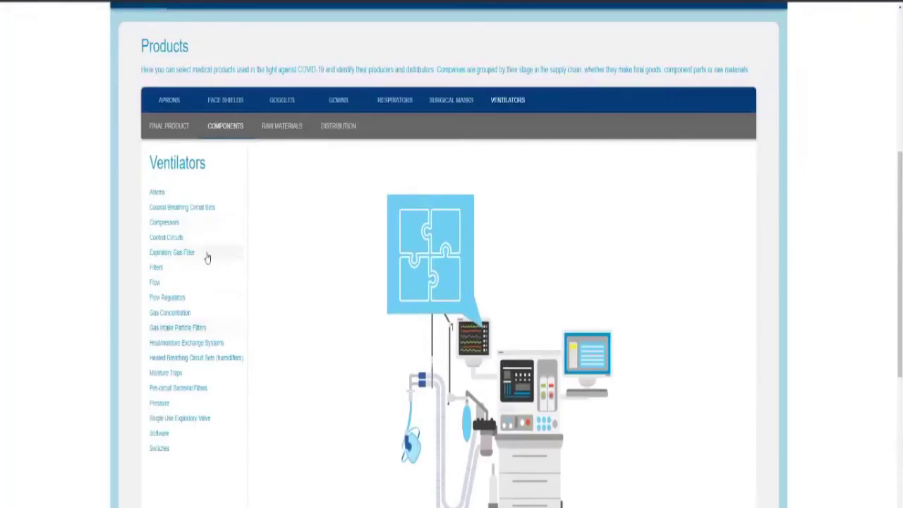
scroll(206, 258, "down", 2)
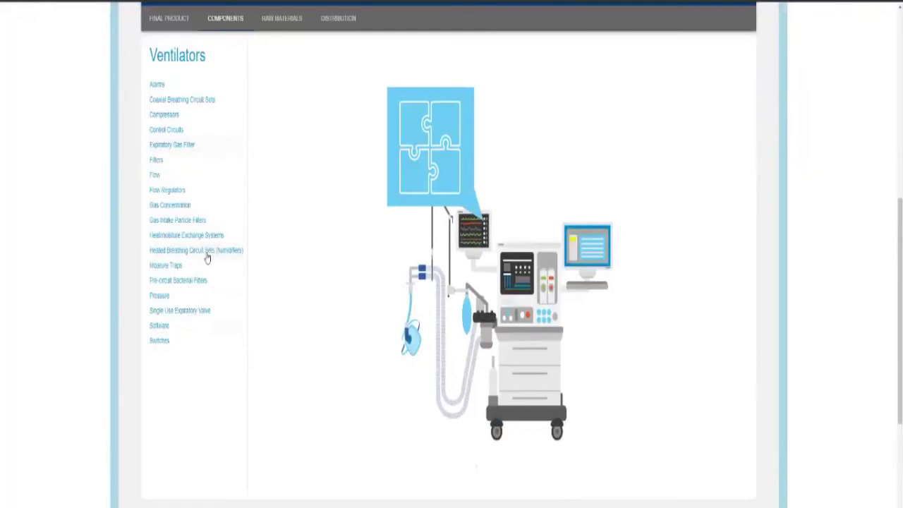
scroll(206, 258, "down", 4)
scroll(206, 258, "up", 5)
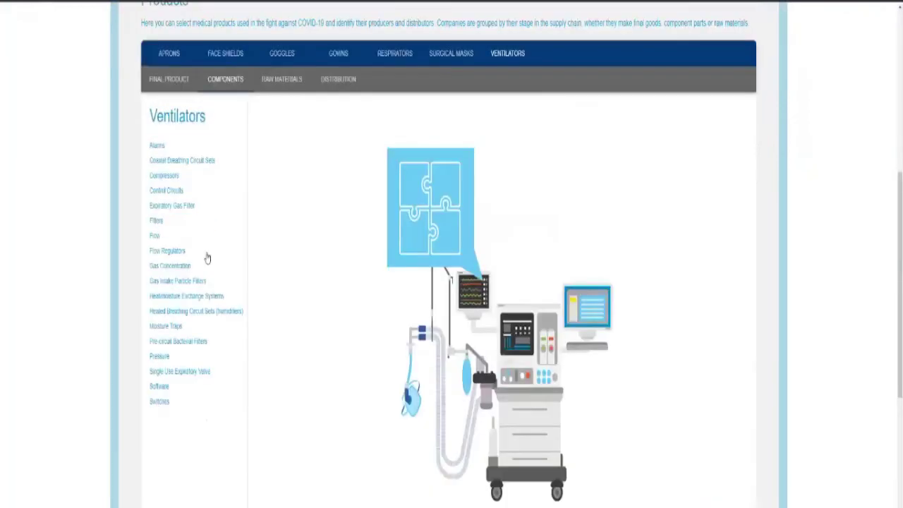
Step: Return to the Location view and check the number of final-product apron companies in China on the map
scroll(207, 258, "up", 3)
scroll(175, 208, "up", 1)
left_click(193, 165)
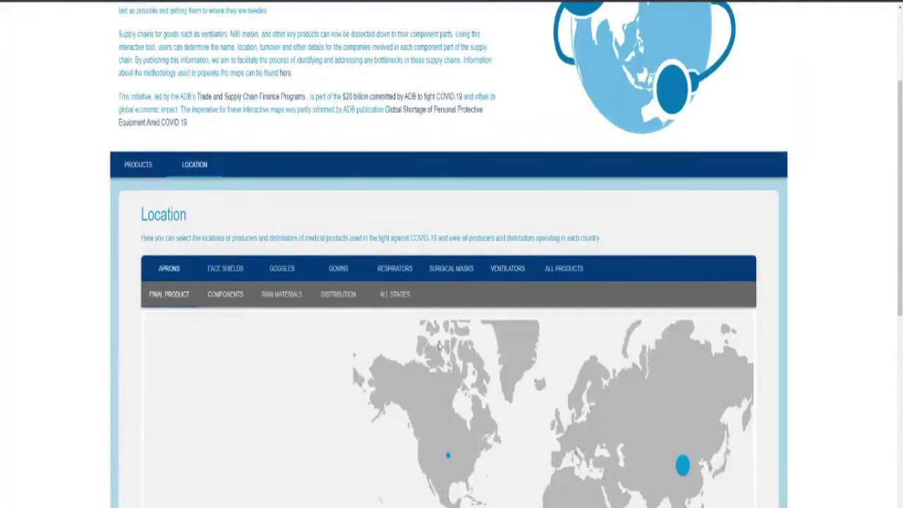
scroll(681, 255, "down", 4)
mouse_move(681, 255)
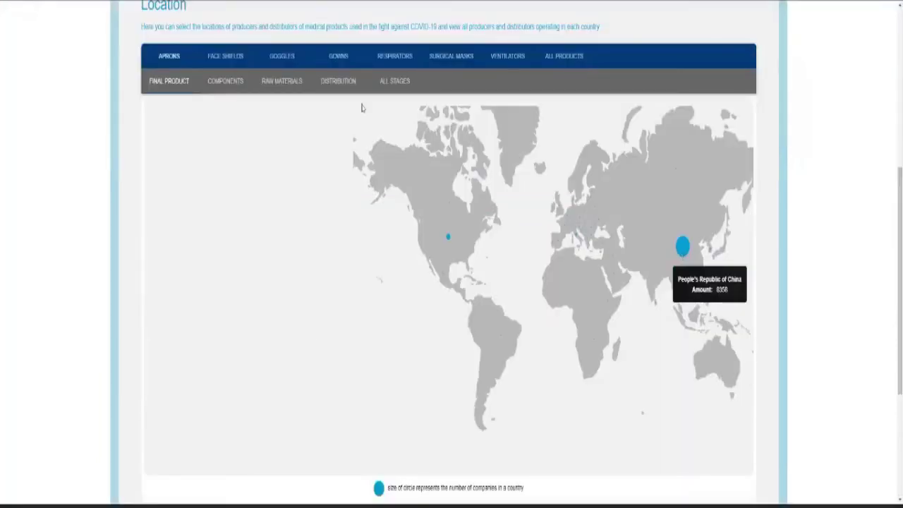
Step: Filter the apron map to Distribution, check Viet Nam's number, and list and review the distributors in the United States
left_click(333, 84)
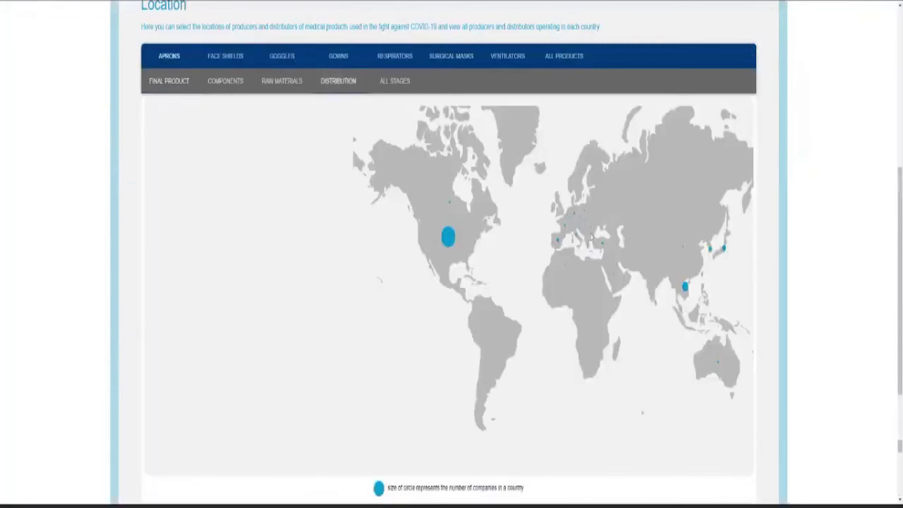
mouse_move(685, 287)
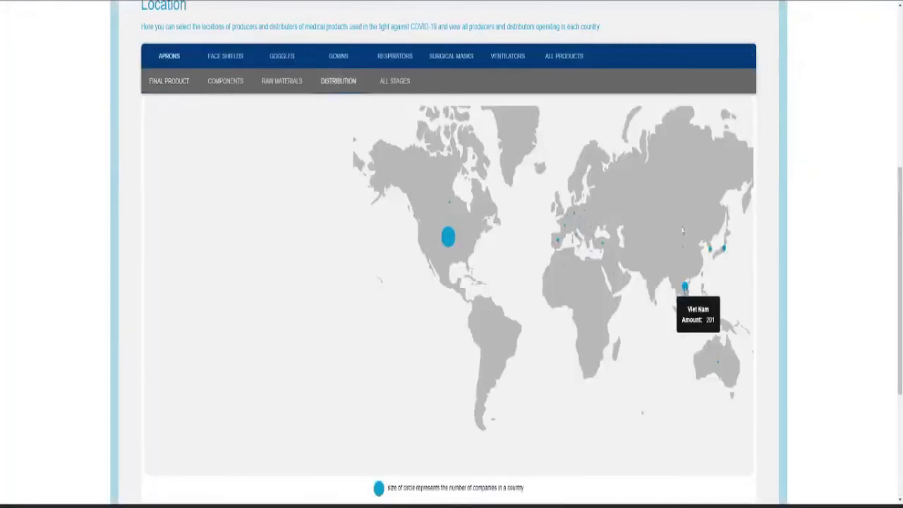
left_click(449, 240)
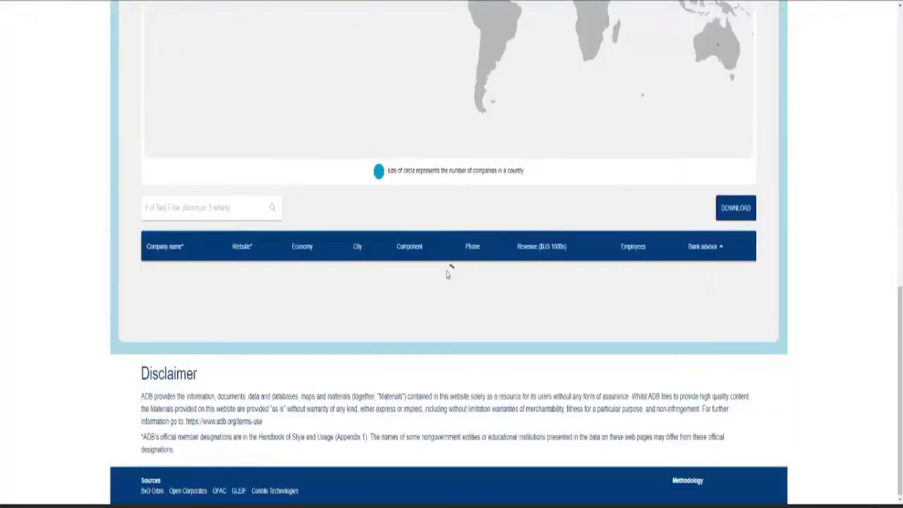
scroll(447, 266, "down", 3)
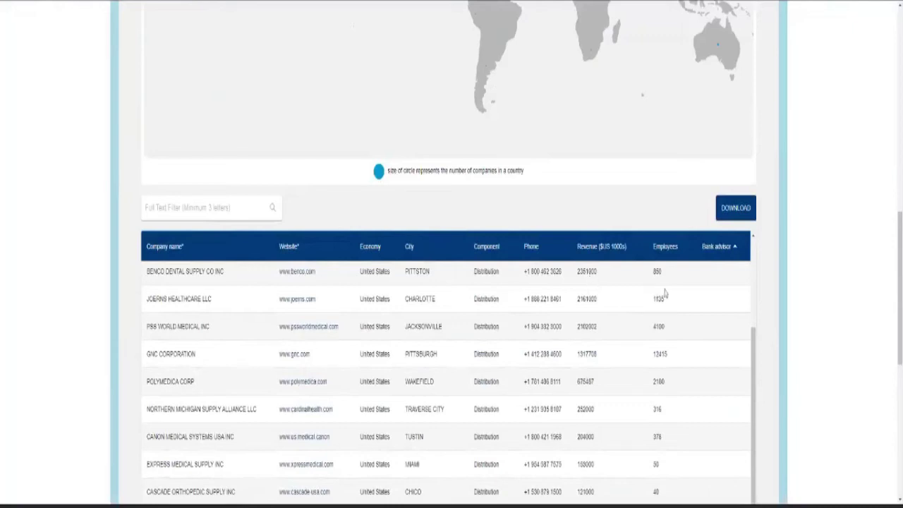
scroll(665, 292, "up", 1)
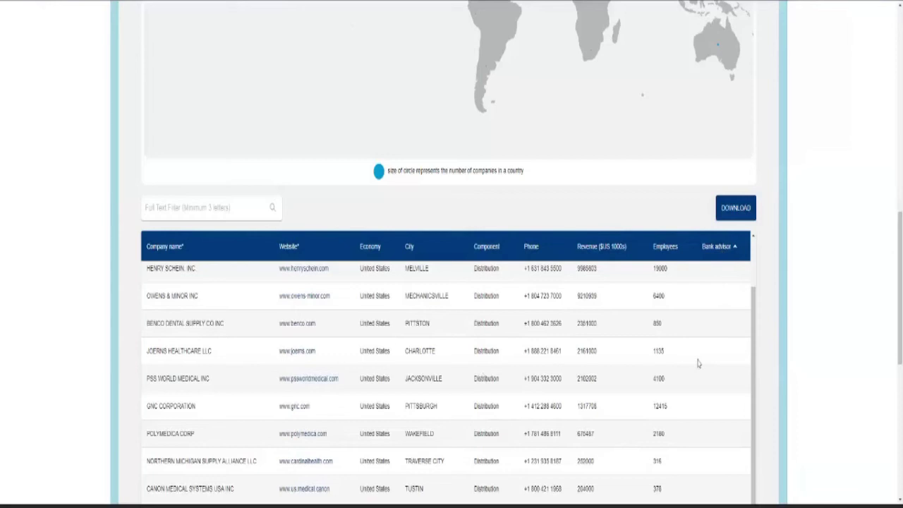
scroll(406, 285, "up", 5)
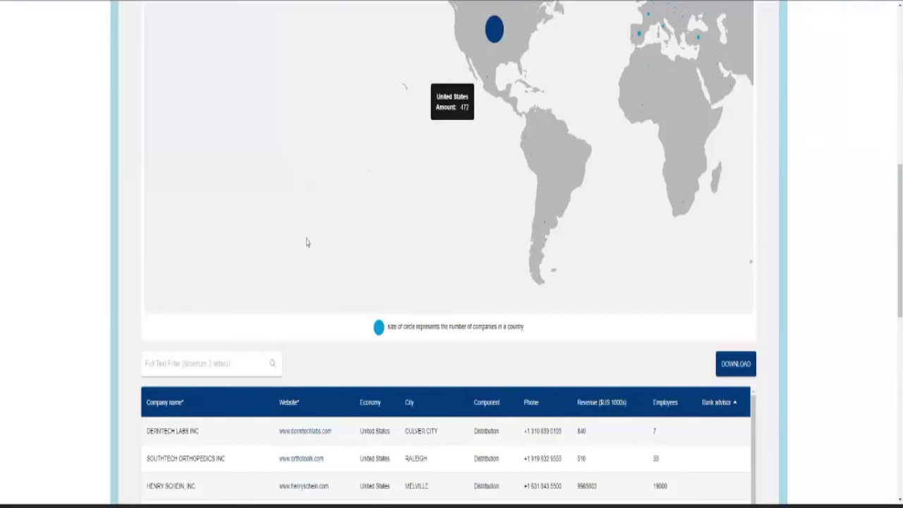
Step: Show the face shield distribution map and open the face shield components in the Products view
scroll(306, 242, "up", 4)
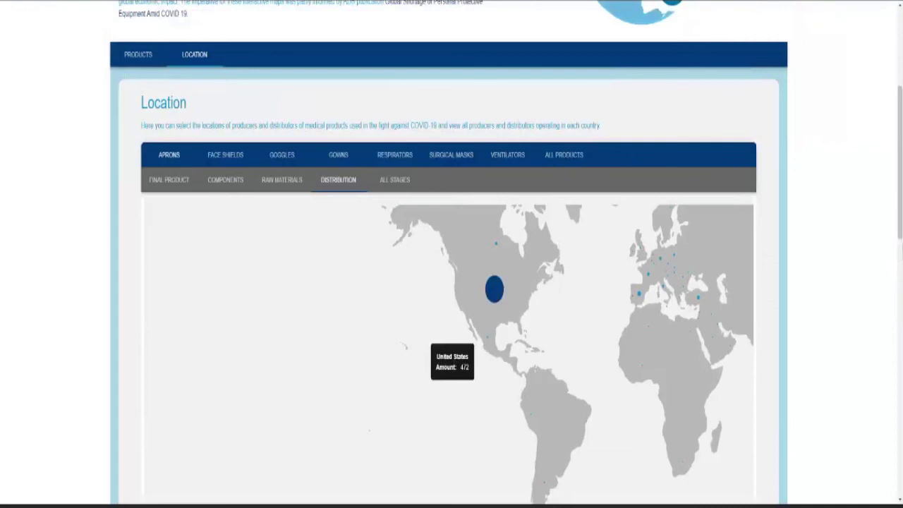
left_click(230, 159)
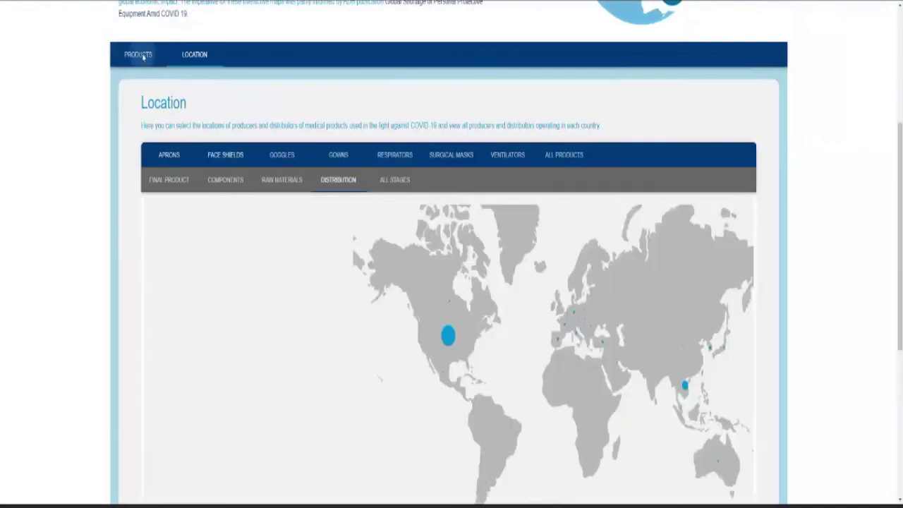
left_click(139, 55)
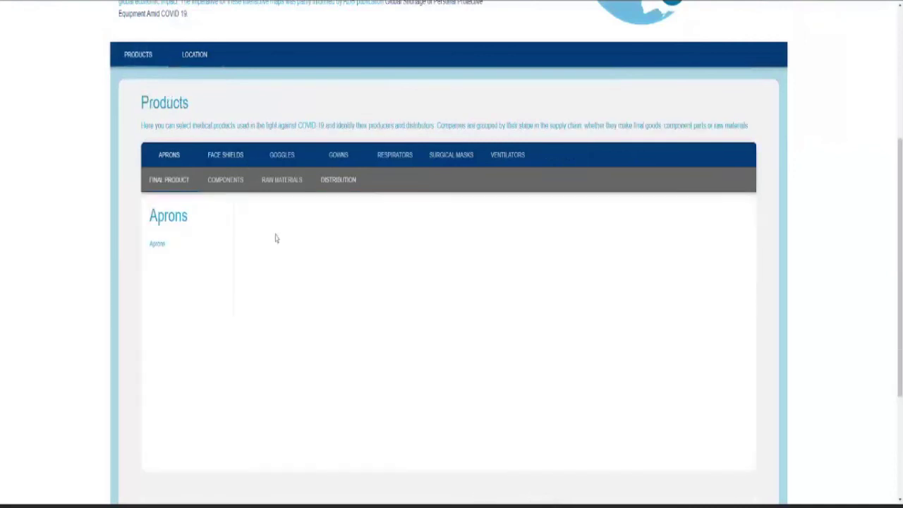
left_click(232, 161)
left_click(235, 181)
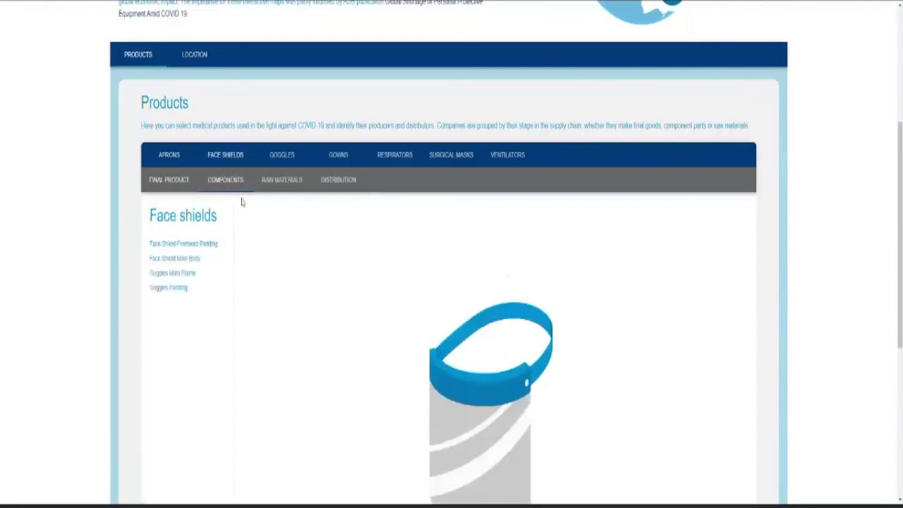